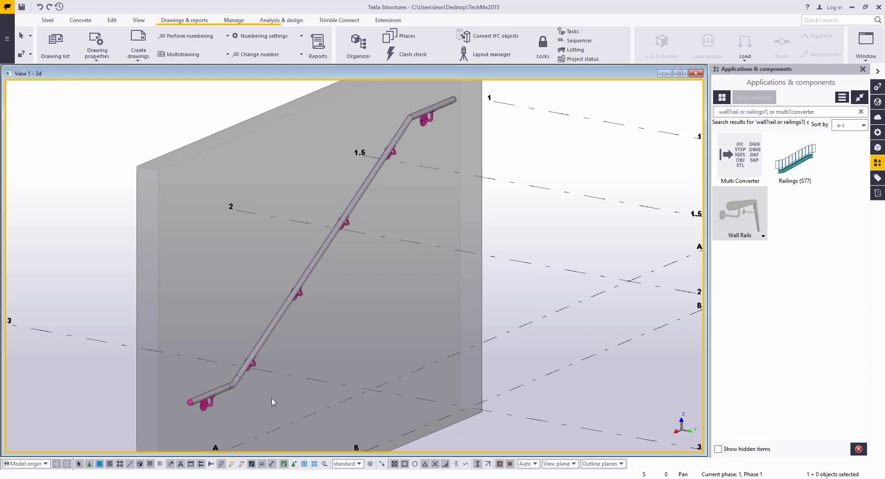
{"action": "middle_click_drag", "start_coordinate": [271, 400], "coordinate": [318, 362]}
{"action": "scroll", "coordinate": [286, 375], "scroll_direction": "up", "scroll_amount": 2}
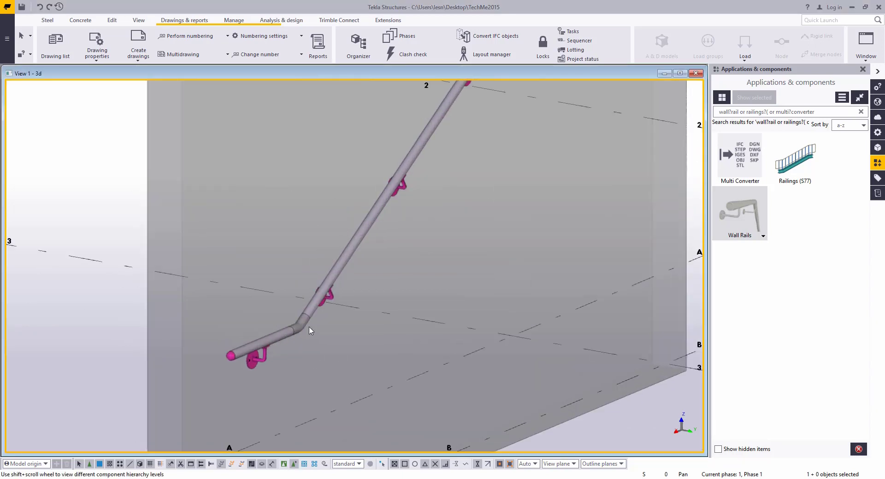
{"action": "scroll", "coordinate": [310, 329], "scroll_direction": "up", "scroll_amount": 3}
{"action": "left_click", "coordinate": [355, 241]}
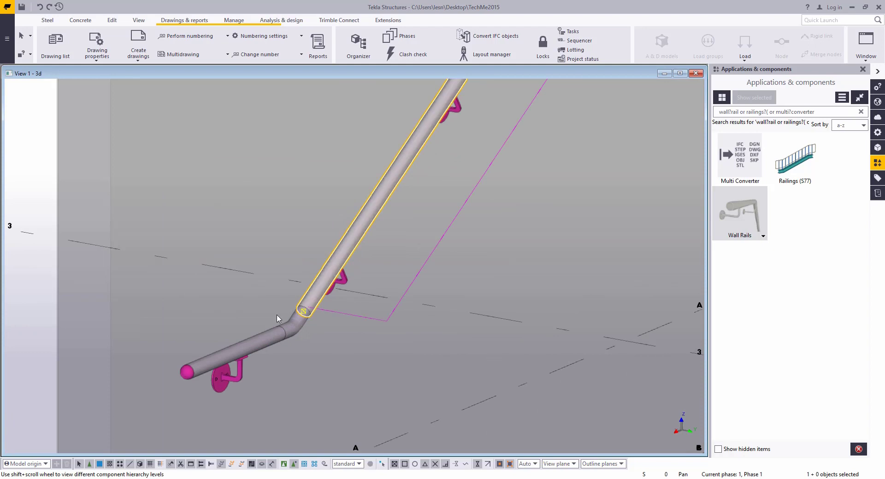
{"action": "left_click", "coordinate": [262, 338], "text": "shift"}
{"action": "scroll", "coordinate": [263, 340], "scroll_direction": "up", "scroll_amount": 2}
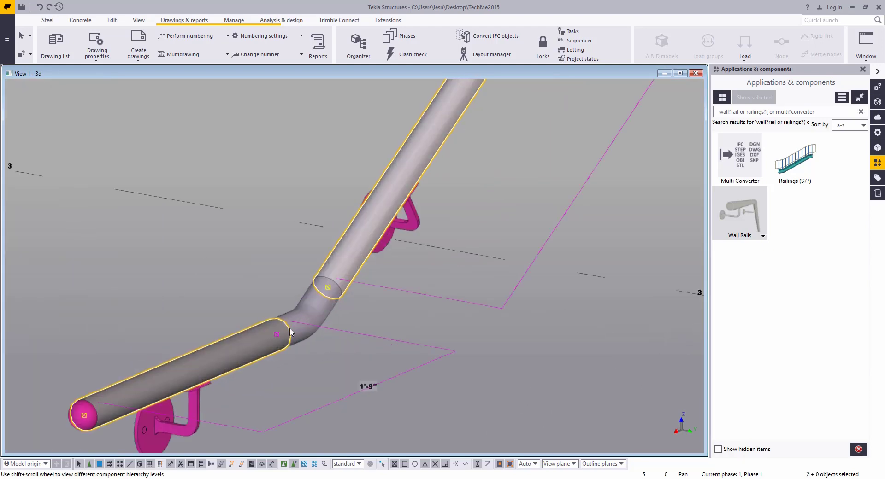
{"action": "scroll", "coordinate": [304, 313], "scroll_direction": "up", "scroll_amount": 1}
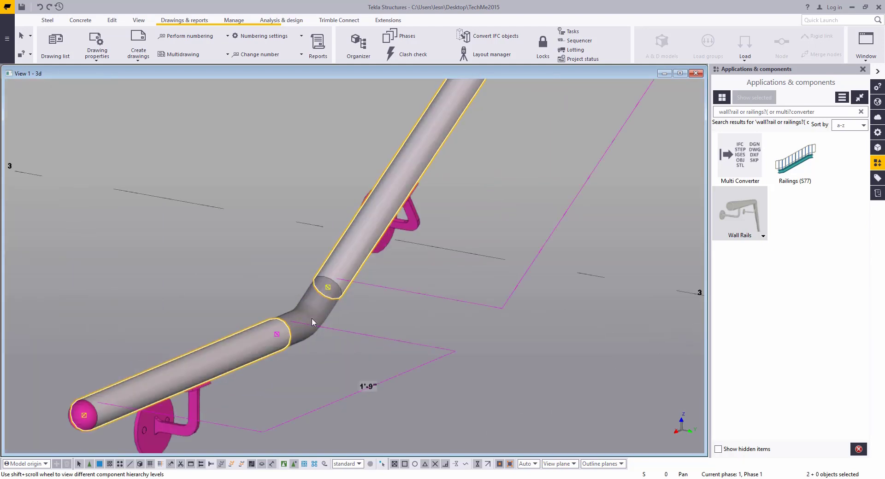
{"action": "scroll", "coordinate": [312, 318], "scroll_direction": "up", "scroll_amount": 2}
{"action": "left_click", "coordinate": [324, 304]}
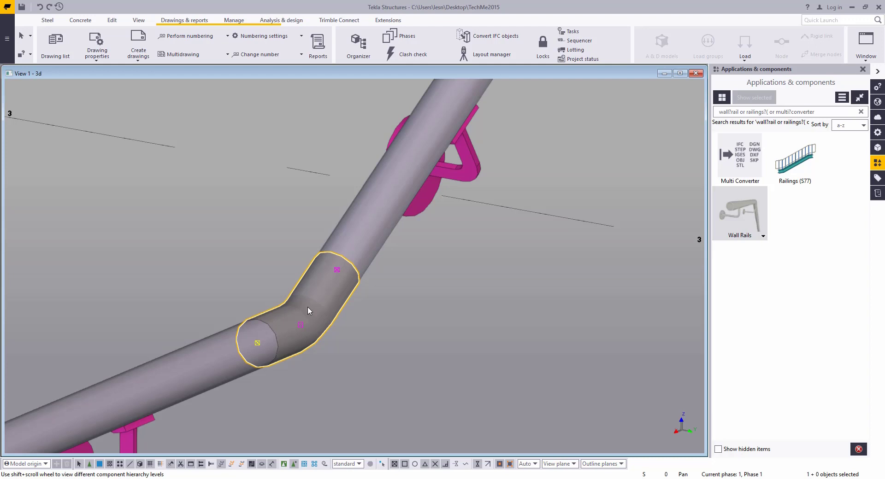
{"action": "scroll", "coordinate": [308, 310], "scroll_direction": "down", "scroll_amount": 3}
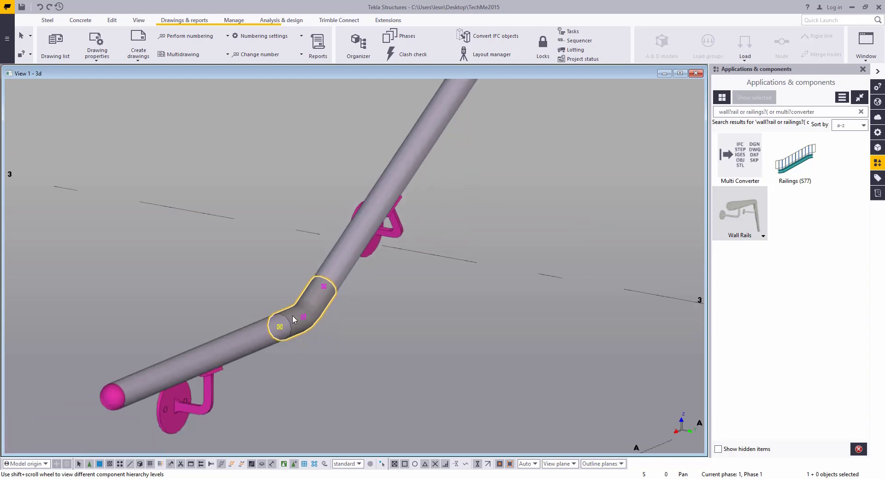
{"action": "left_click", "coordinate": [292, 315], "text": "shift"}
{"action": "scroll", "coordinate": [351, 247], "scroll_direction": "up", "scroll_amount": 2}
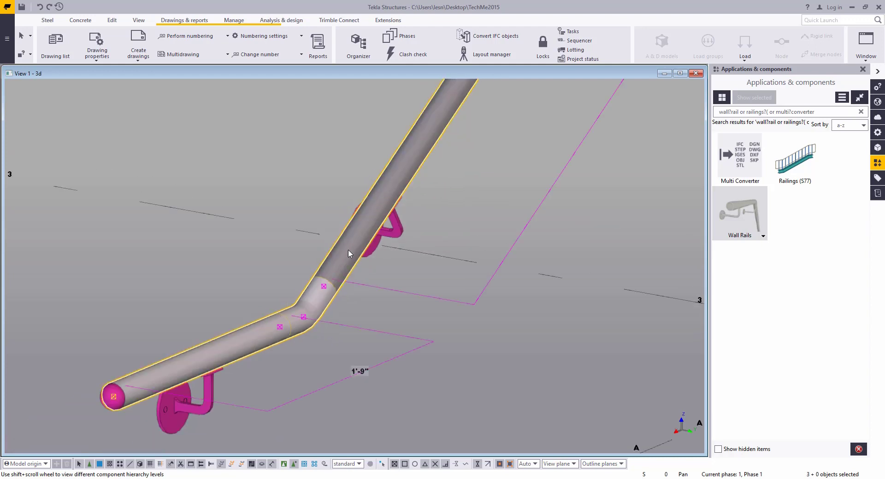
{"action": "left_click", "coordinate": [352, 257], "text": "shift"}
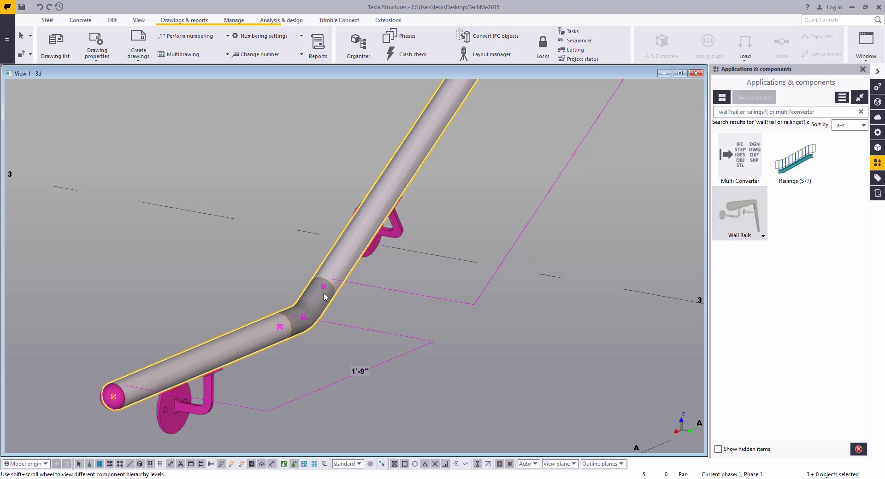
{"action": "scroll", "coordinate": [309, 308], "scroll_direction": "up", "scroll_amount": 2}
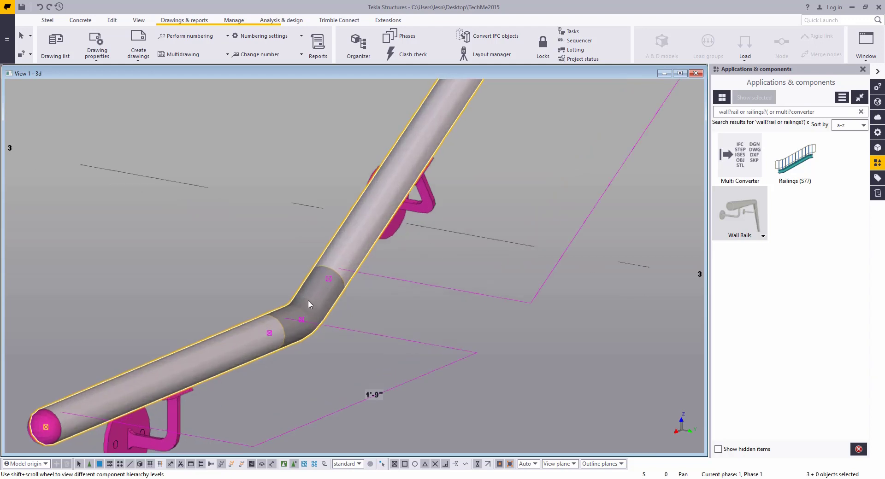
{"action": "left_click", "coordinate": [308, 304]}
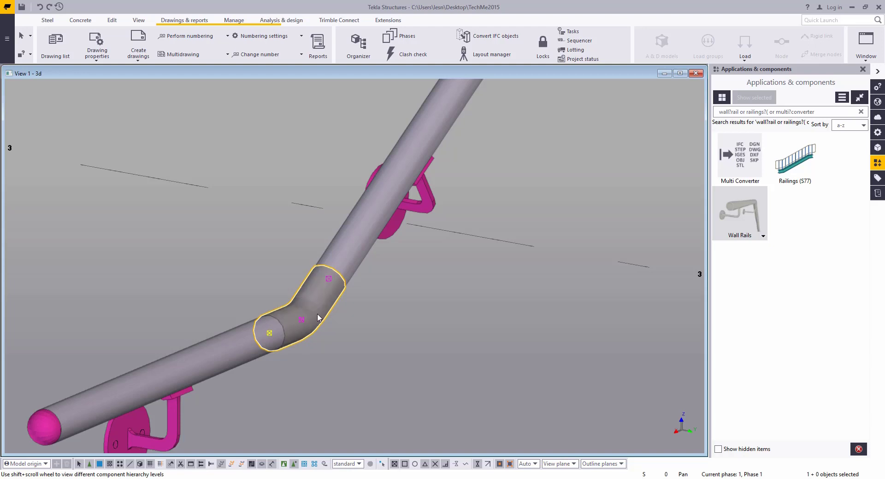
{"action": "left_click", "coordinate": [363, 232]}
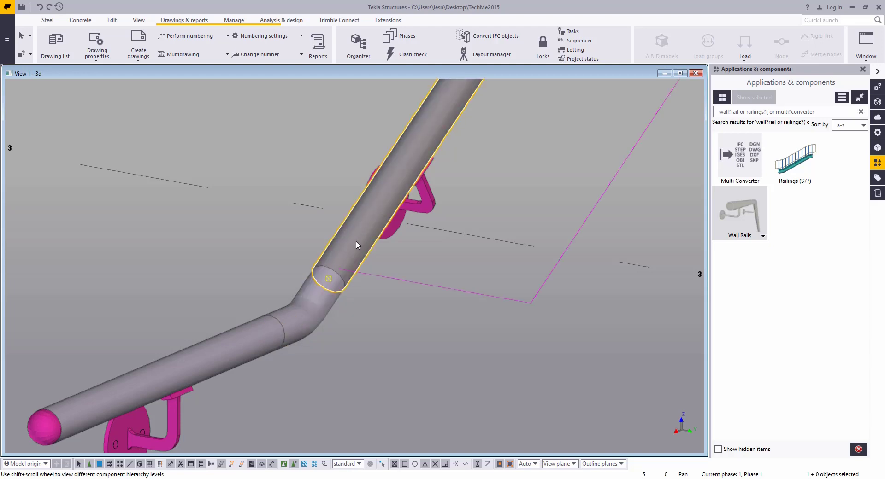
{"action": "left_click", "coordinate": [244, 353], "text": "ctrl"}
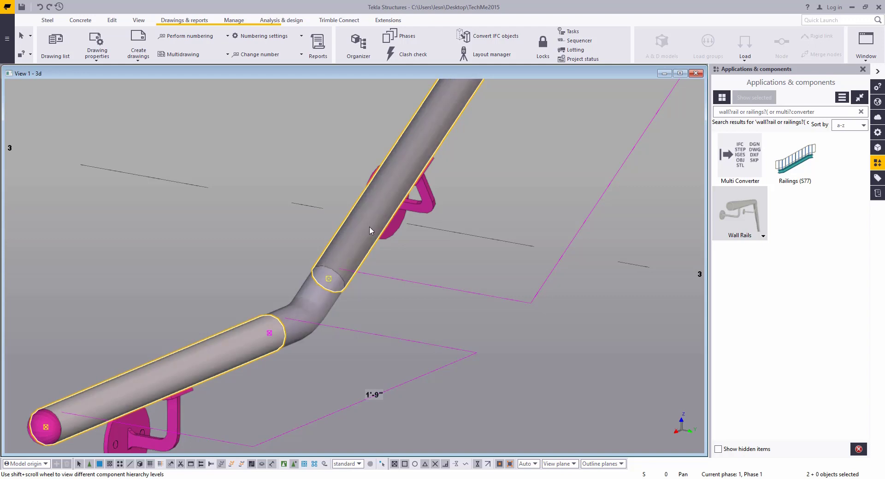
{"action": "left_click", "coordinate": [306, 297]}
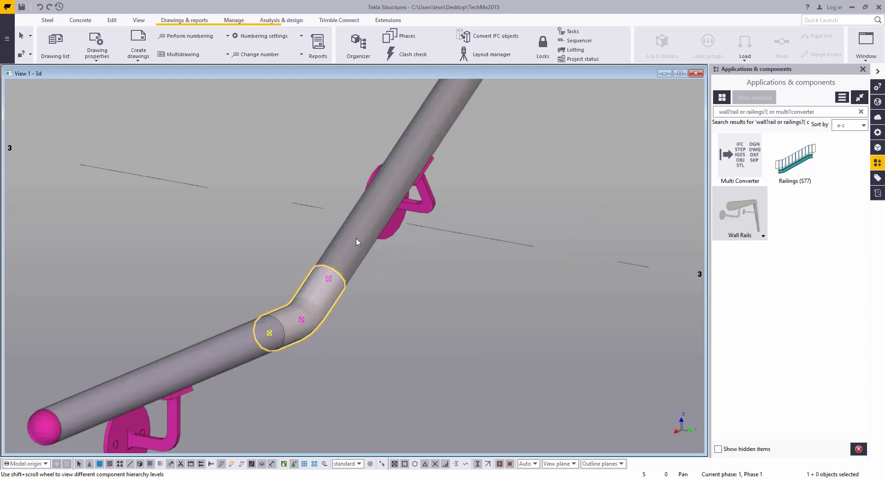
{"action": "scroll", "coordinate": [297, 358], "scroll_direction": "down", "scroll_amount": 5}
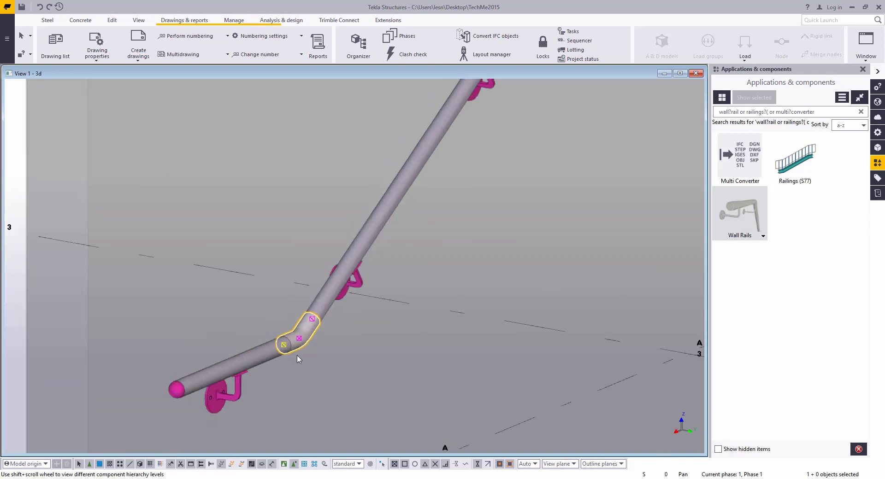
{"action": "scroll", "coordinate": [305, 340], "scroll_direction": "up", "scroll_amount": 3}
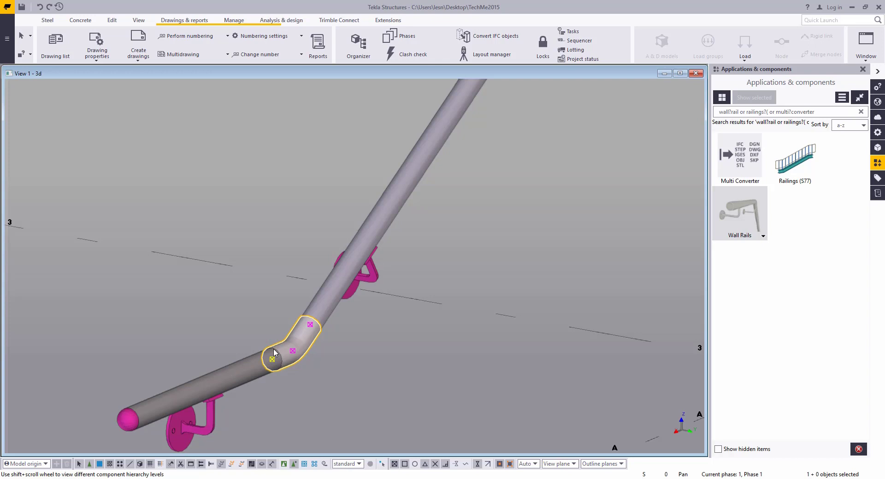
{"action": "middle_click_drag", "start_coordinate": [322, 300], "coordinate": [390, 295], "text": "ctrl"}
Select the railing's top end pipe together with the sloped pipe
{"action": "scroll", "coordinate": [394, 276], "scroll_direction": "up", "scroll_amount": 5}
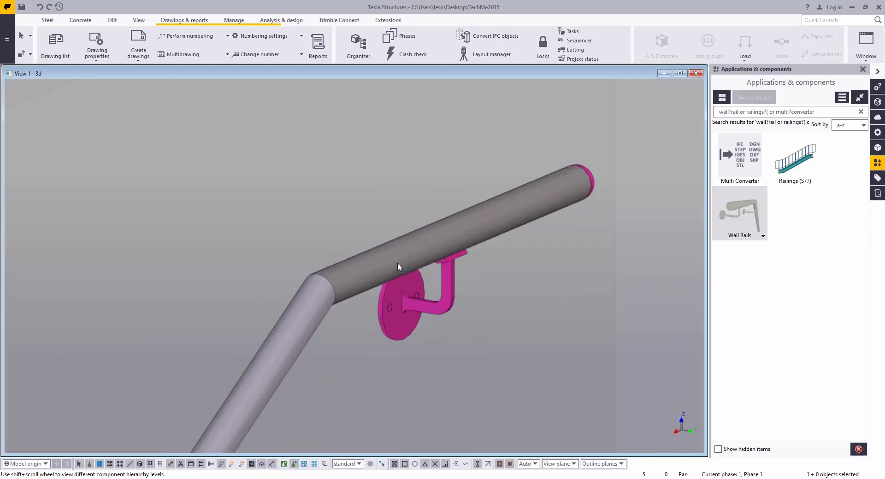
{"action": "left_click", "coordinate": [397, 263]}
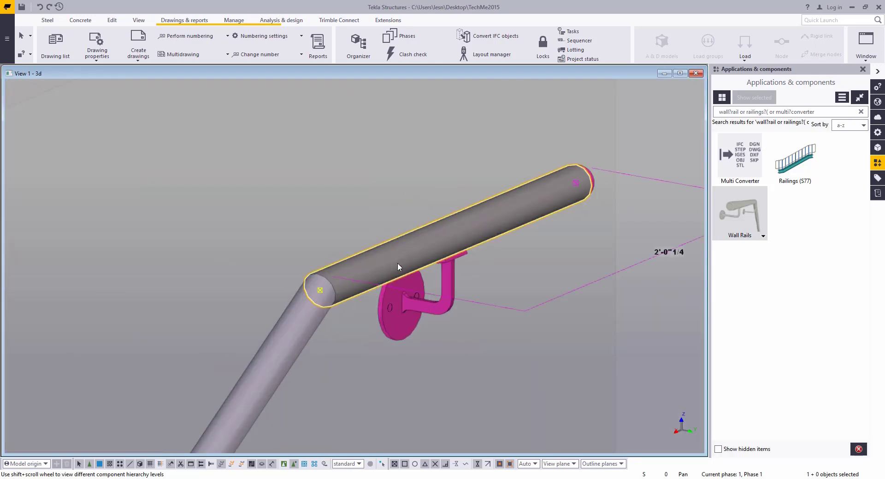
{"action": "scroll", "coordinate": [306, 317], "scroll_direction": "up", "scroll_amount": 2}
{"action": "left_click", "coordinate": [309, 317], "text": "shift"}
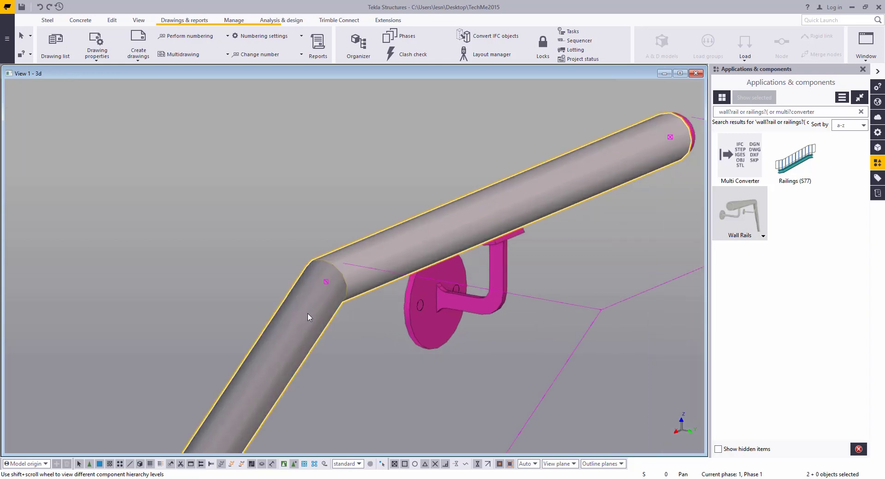
Inspect the upper rail junction up close, then pick the Wall Rails component
{"action": "scroll", "coordinate": [312, 311], "scroll_direction": "down", "scroll_amount": 4}
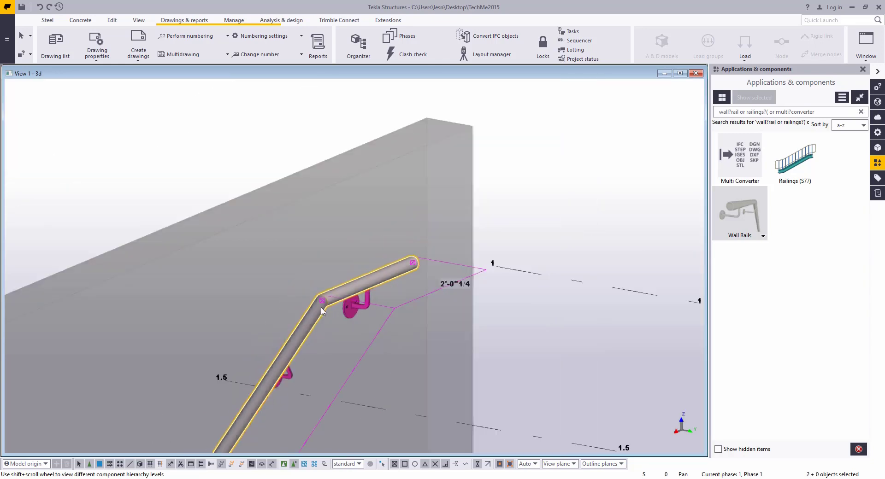
{"action": "middle_click_drag", "start_coordinate": [310, 361], "coordinate": [361, 296]}
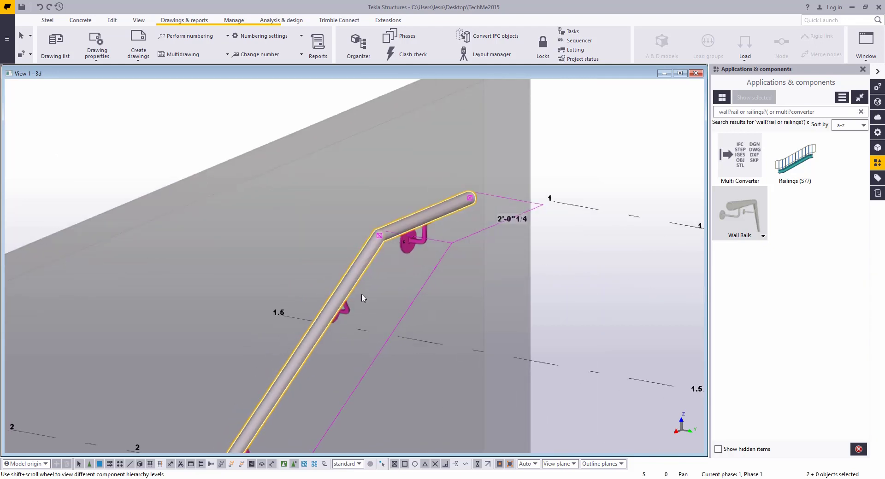
{"action": "scroll", "coordinate": [384, 238], "scroll_direction": "up", "scroll_amount": 5}
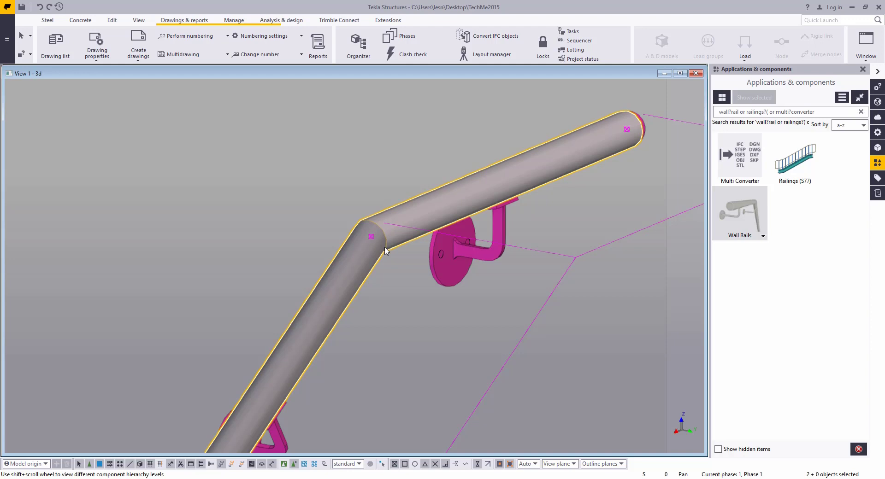
{"action": "scroll", "coordinate": [387, 246], "scroll_direction": "up", "scroll_amount": 3}
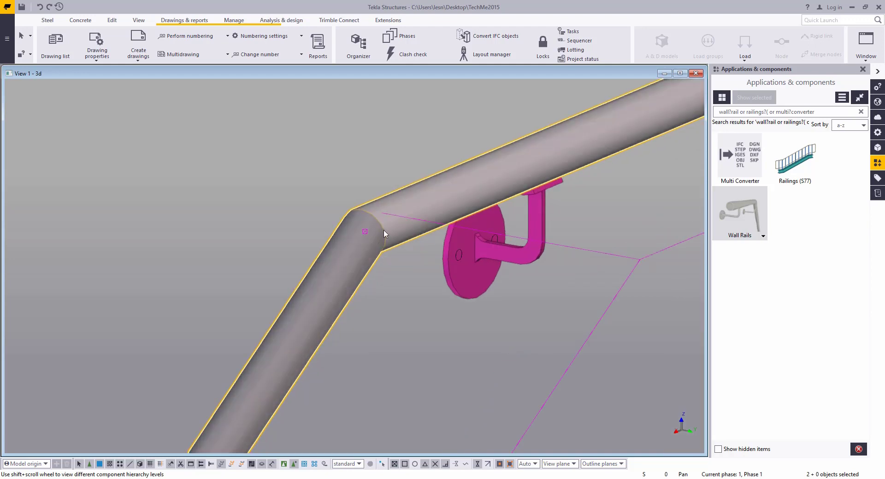
{"action": "scroll", "coordinate": [367, 236], "scroll_direction": "down", "scroll_amount": 1}
{"action": "scroll", "coordinate": [367, 245], "scroll_direction": "down", "scroll_amount": 4}
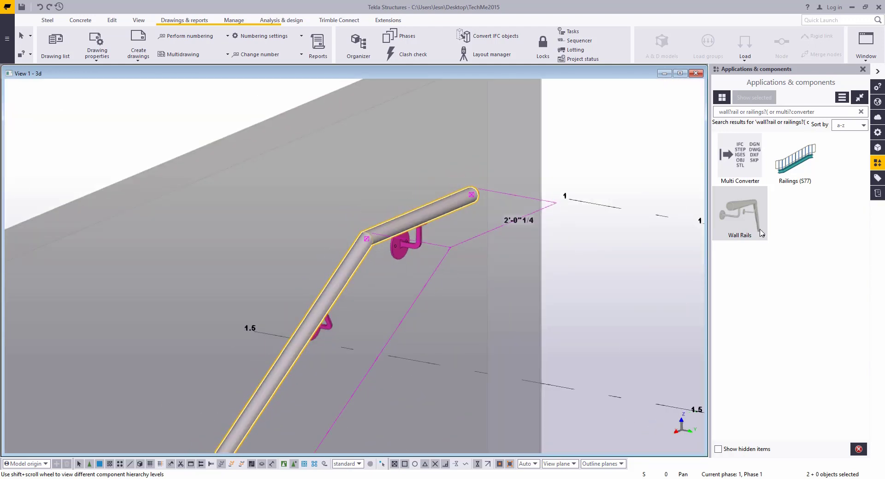
{"action": "left_click", "coordinate": [739, 211]}
Give the Wall Rails a curved left elbow and a chosen right elbow type, then close its settings
{"action": "double_click", "coordinate": [738, 210]}
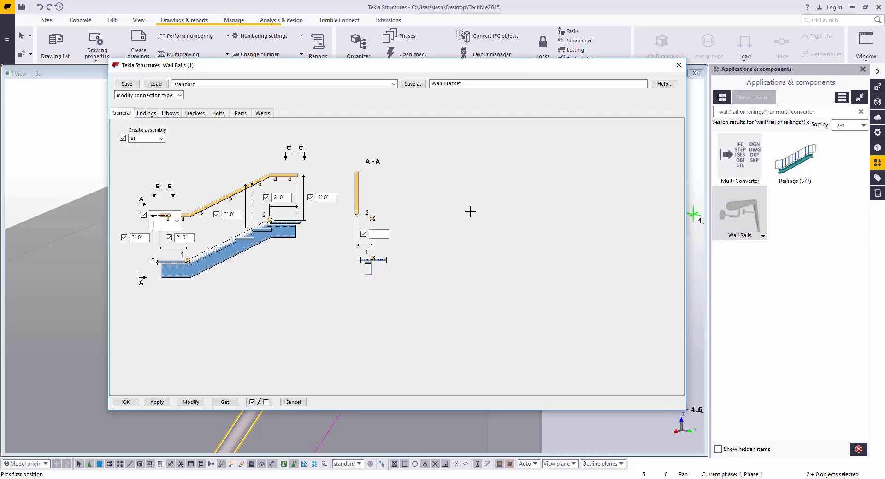
{"action": "left_click", "coordinate": [170, 113]}
{"action": "left_click", "coordinate": [176, 152]}
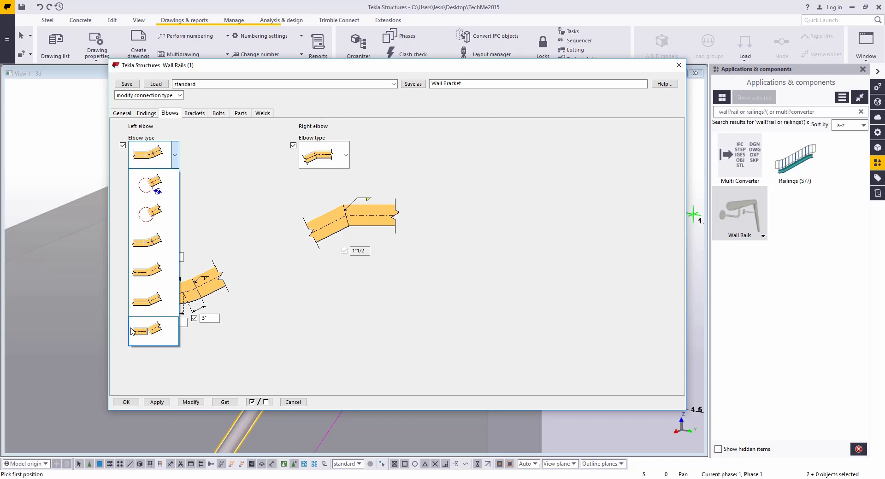
{"action": "left_click", "coordinate": [345, 157]}
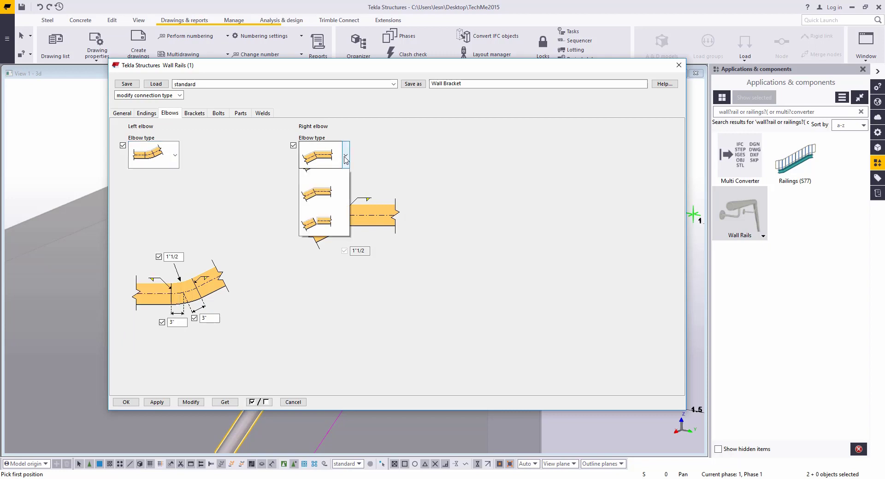
{"action": "left_click", "coordinate": [316, 243]}
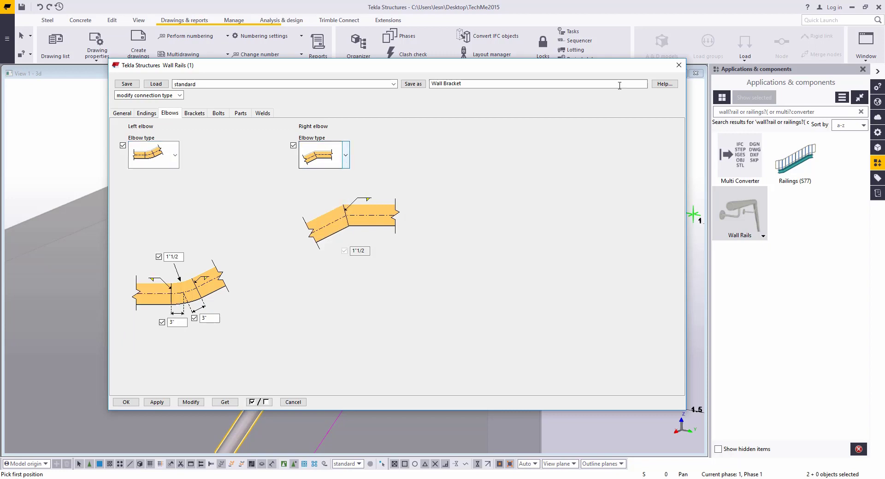
{"action": "left_click", "coordinate": [679, 65]}
Review the rail end-closure options in Railings (S77) and cancel the dialog without changes
{"action": "double_click", "coordinate": [811, 174]}
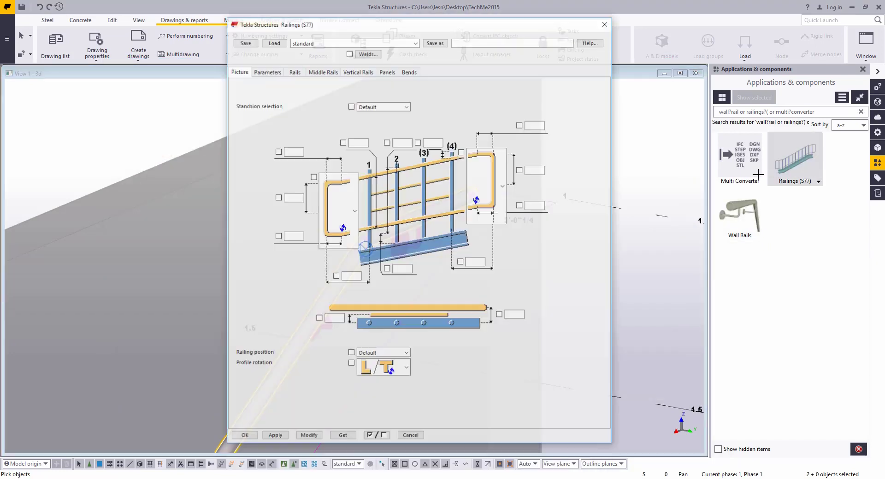
{"action": "left_click", "coordinate": [294, 72]}
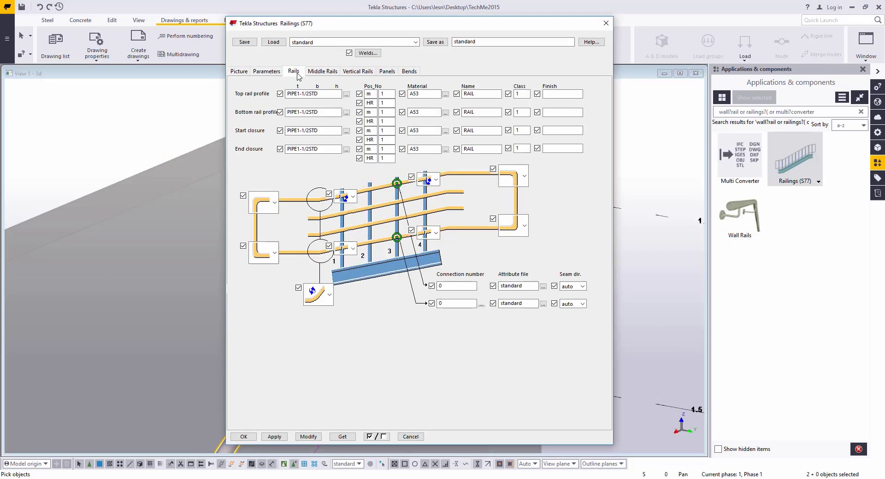
{"action": "left_click", "coordinate": [274, 203]}
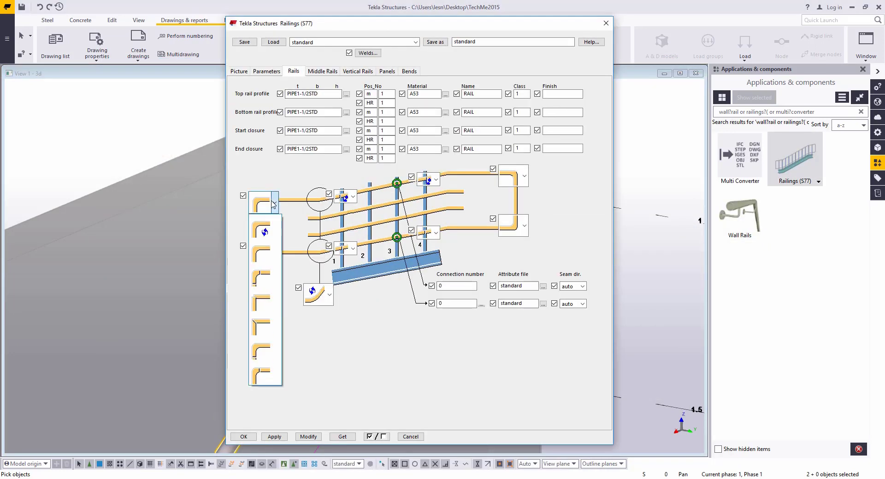
{"action": "left_click", "coordinate": [263, 350]}
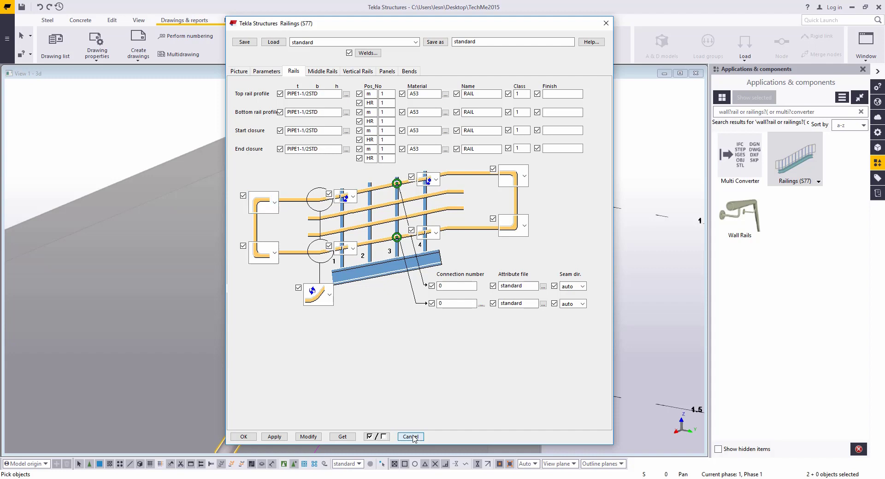
Pan the 3D view so the whole wall handrail is visible
{"action": "left_click", "coordinate": [410, 437]}
{"action": "right_click", "coordinate": [607, 122]}
{"action": "left_click", "coordinate": [628, 127]}
{"action": "scroll", "coordinate": [511, 187], "scroll_direction": "down", "scroll_amount": 6}
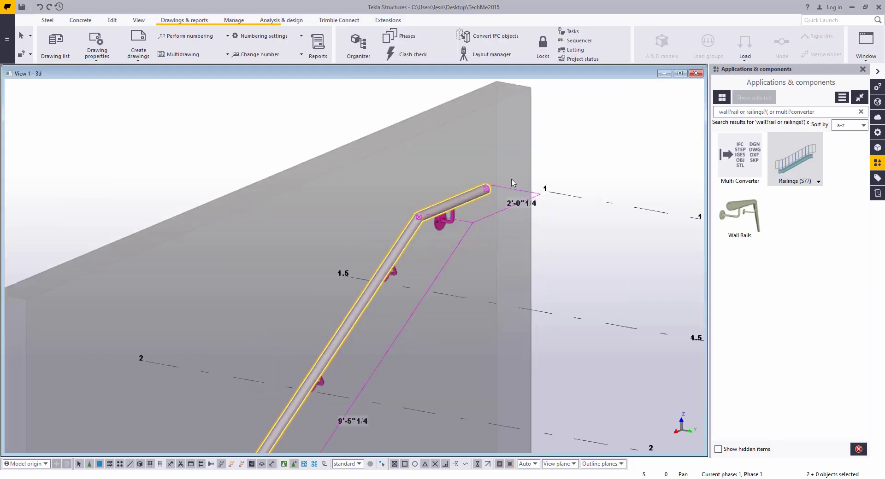
{"action": "middle_click_drag", "start_coordinate": [436, 310], "coordinate": [427, 243]}
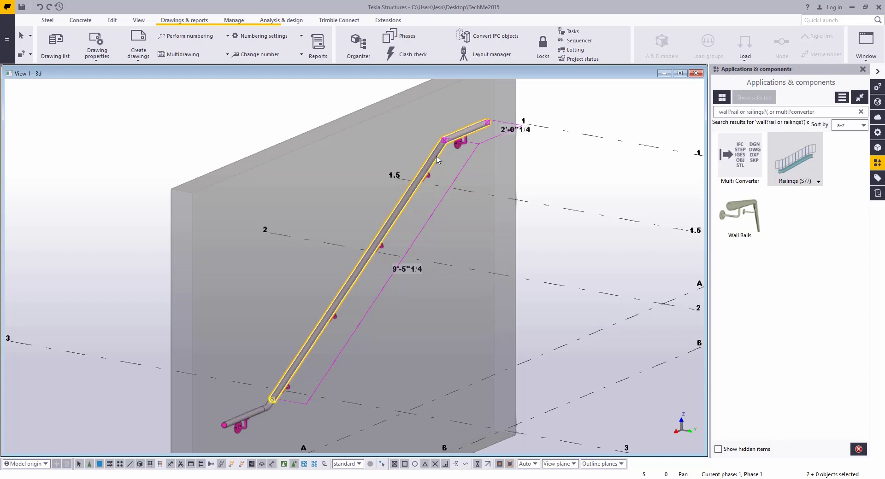
Check the short upper rail segment, clear the selection, and pick Multi Converter
{"action": "left_click", "coordinate": [451, 146]}
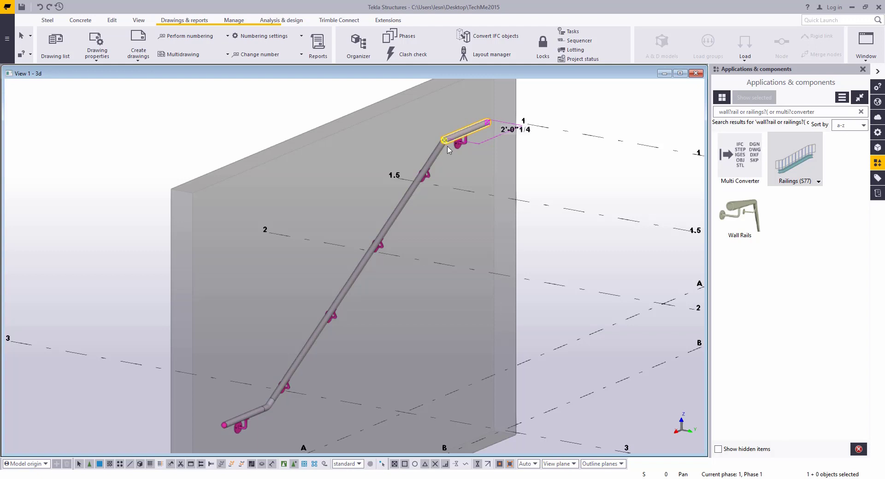
{"action": "left_click", "coordinate": [560, 152]}
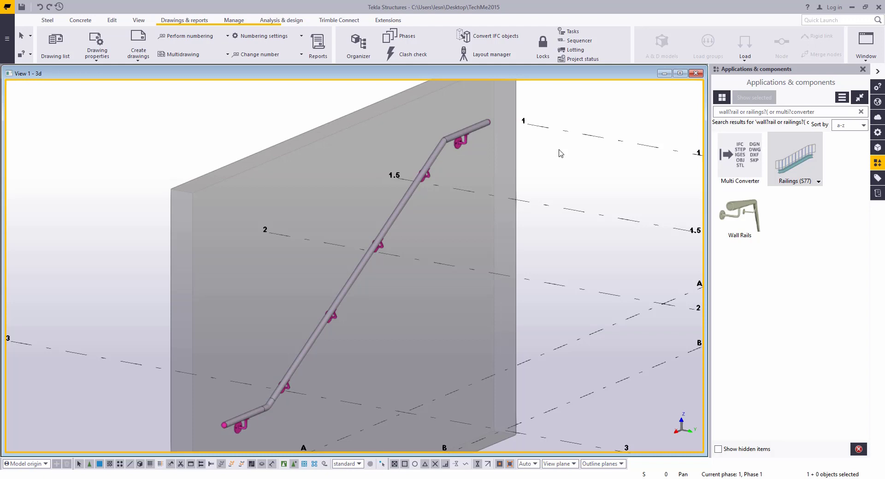
{"action": "left_click", "coordinate": [742, 163]}
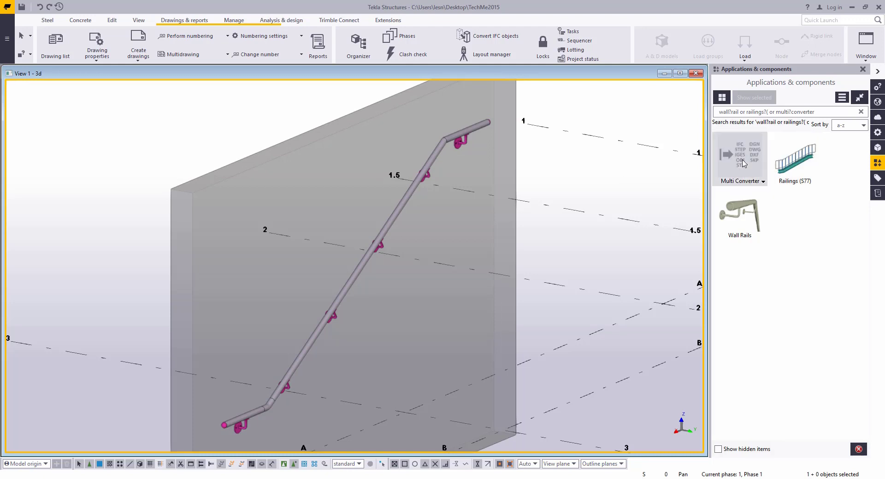
Set Multi converter to 1 file by assembly mark, STEP format, no quantity, for the handrail assembly
{"action": "double_click", "coordinate": [743, 163]}
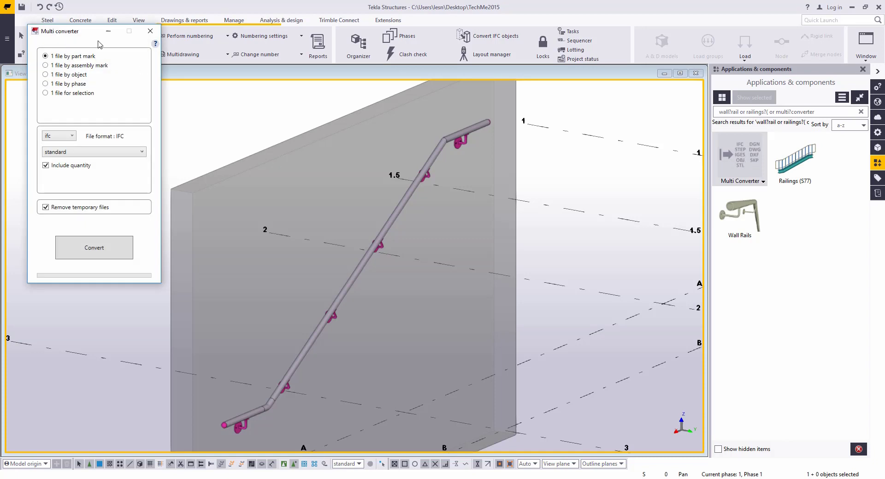
{"action": "left_click", "coordinate": [304, 464]}
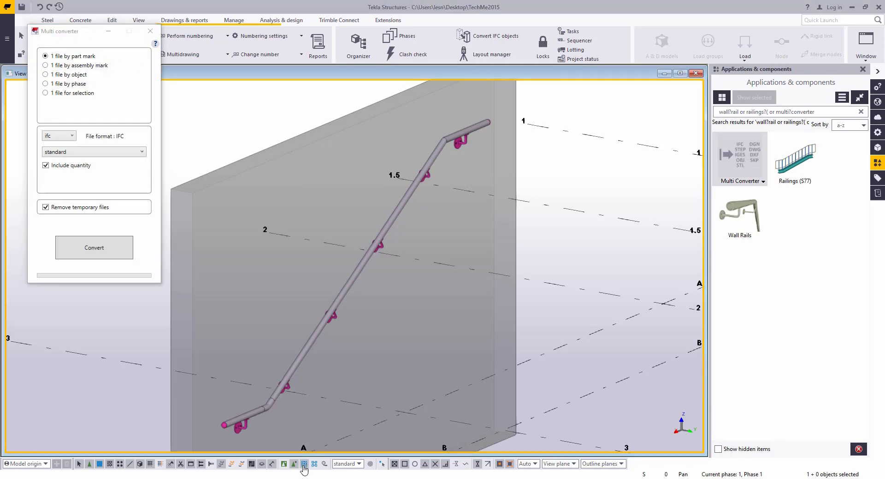
{"action": "left_click", "coordinate": [78, 66]}
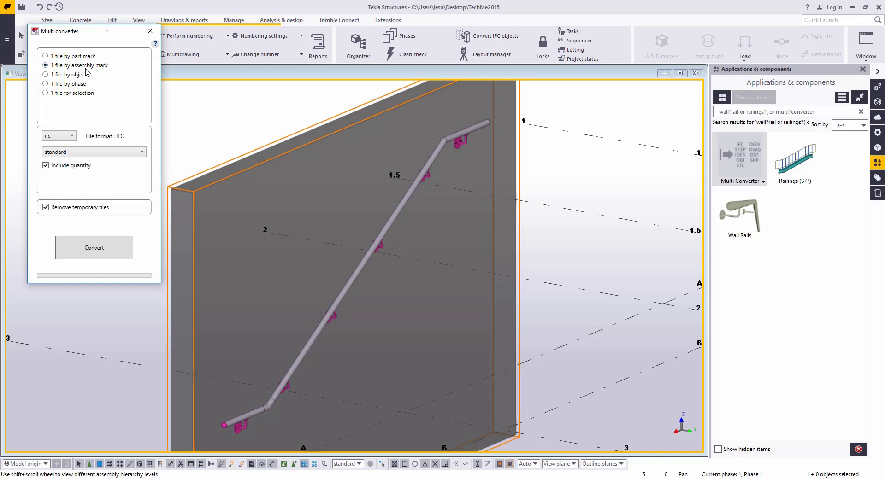
{"action": "left_click", "coordinate": [399, 208]}
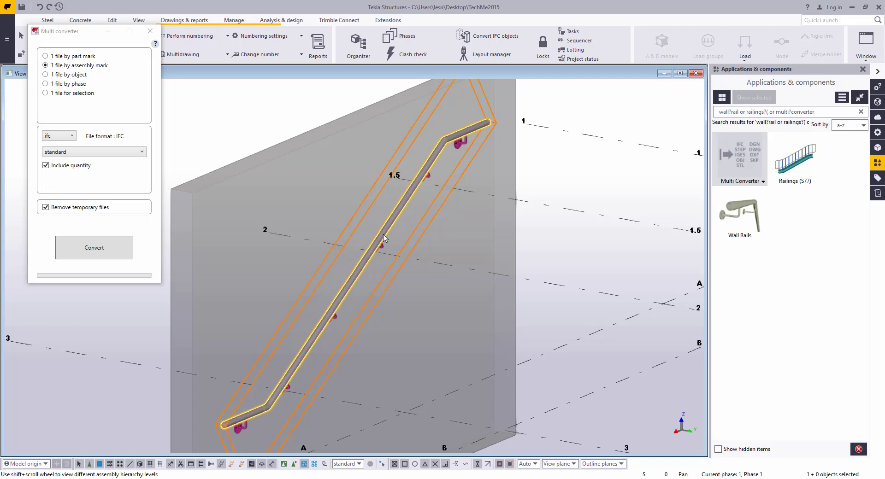
{"action": "left_click", "coordinate": [71, 135]}
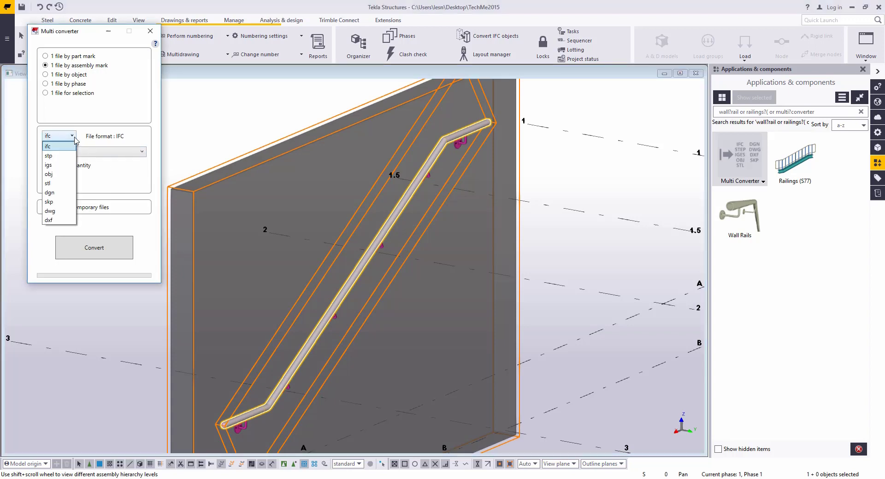
{"action": "left_click", "coordinate": [60, 157]}
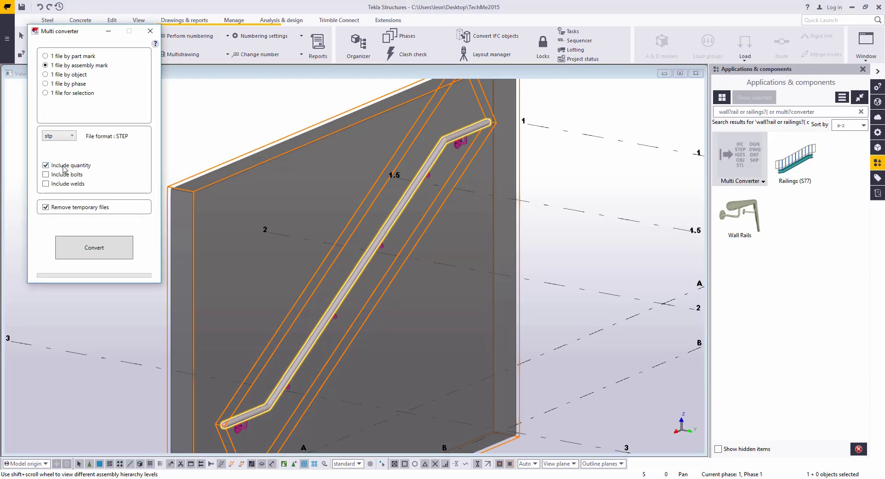
{"action": "left_click", "coordinate": [67, 167]}
Run the conversion despite outdated numbering and open the resulting HR8.stp in FreeCAD
{"action": "left_click", "coordinate": [95, 253]}
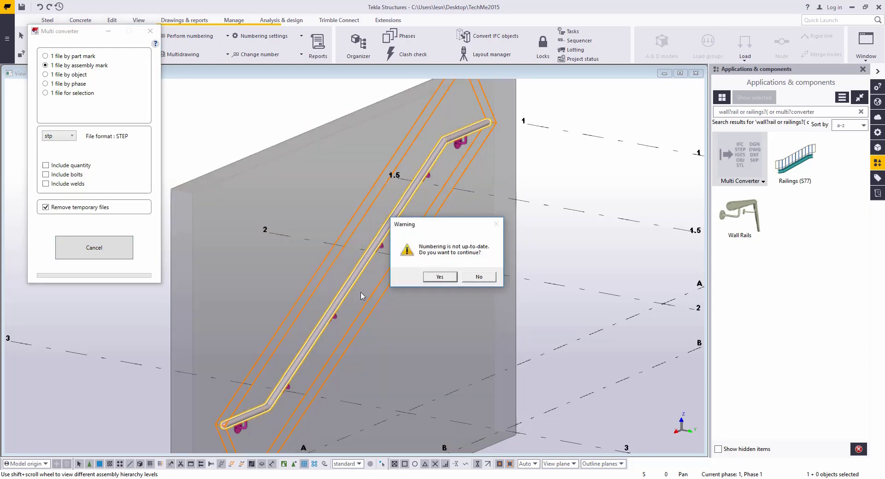
{"action": "left_click", "coordinate": [439, 277]}
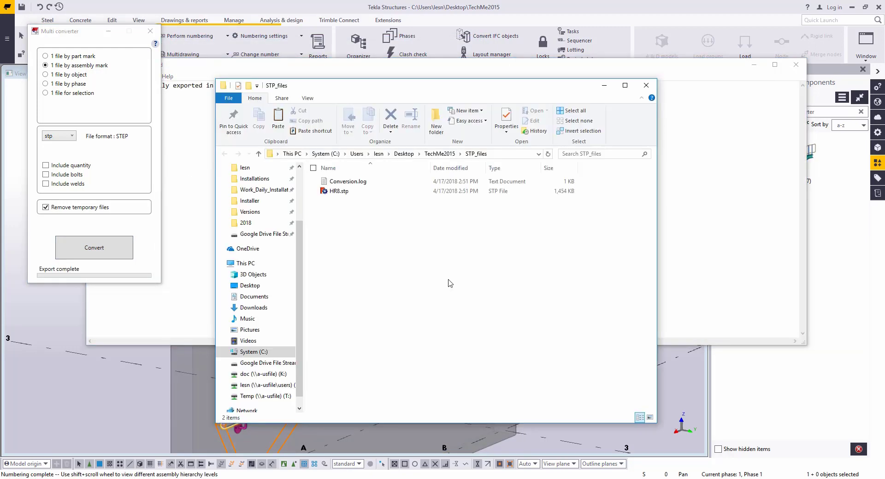
{"action": "left_click", "coordinate": [352, 197]}
{"action": "double_click", "coordinate": [351, 196]}
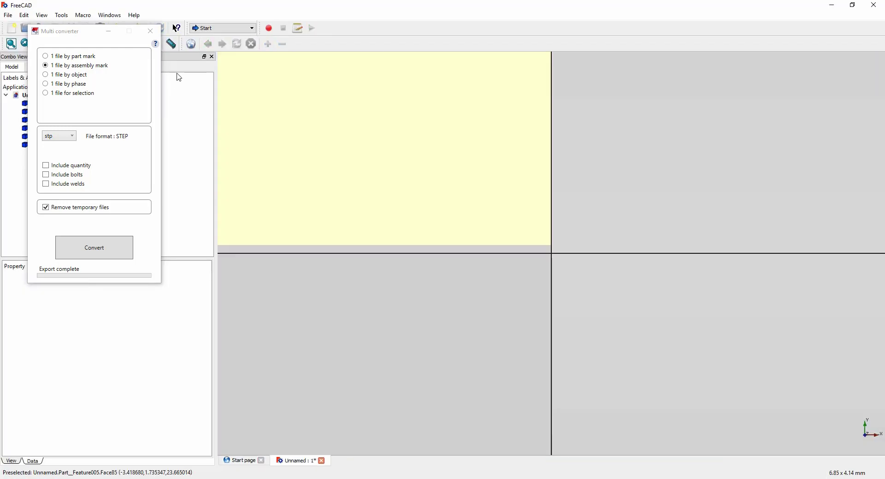
Close the leftover Multi converter window and fit the whole handrail in FreeCAD's view
{"action": "left_click", "coordinate": [151, 31]}
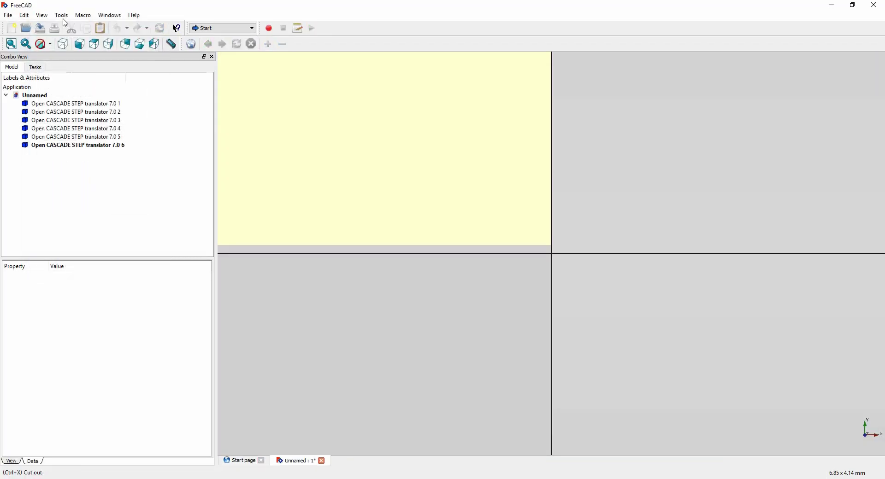
{"action": "left_click", "coordinate": [42, 16]}
{"action": "mouse_move", "coordinate": [63, 60]}
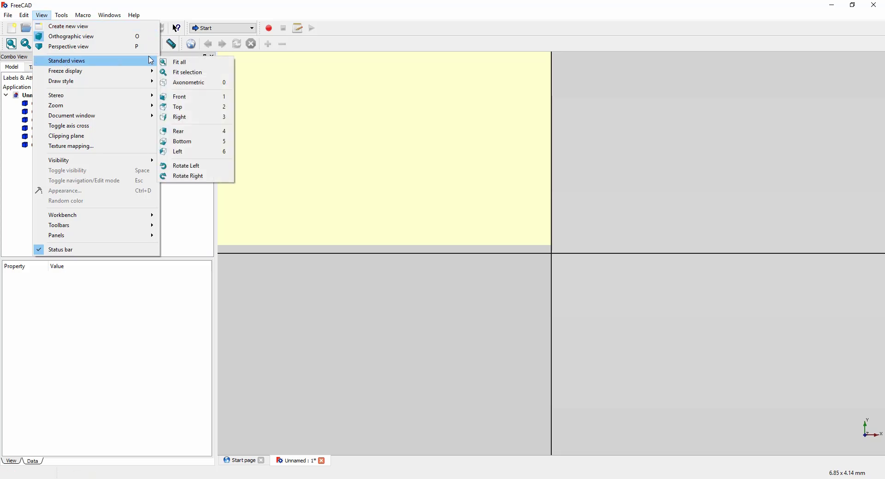
{"action": "left_click", "coordinate": [182, 61]}
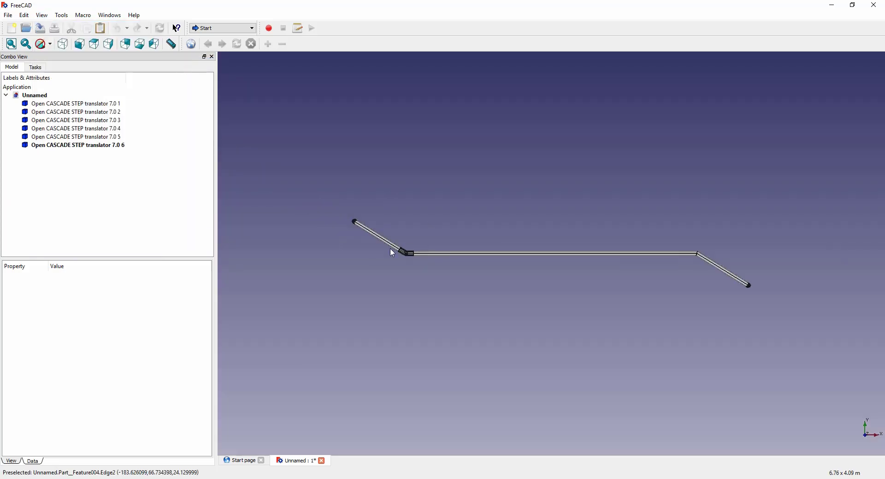
Zoom in and out to inspect the handrail's elbow joints
{"action": "scroll", "coordinate": [733, 265], "scroll_direction": "up", "scroll_amount": 7}
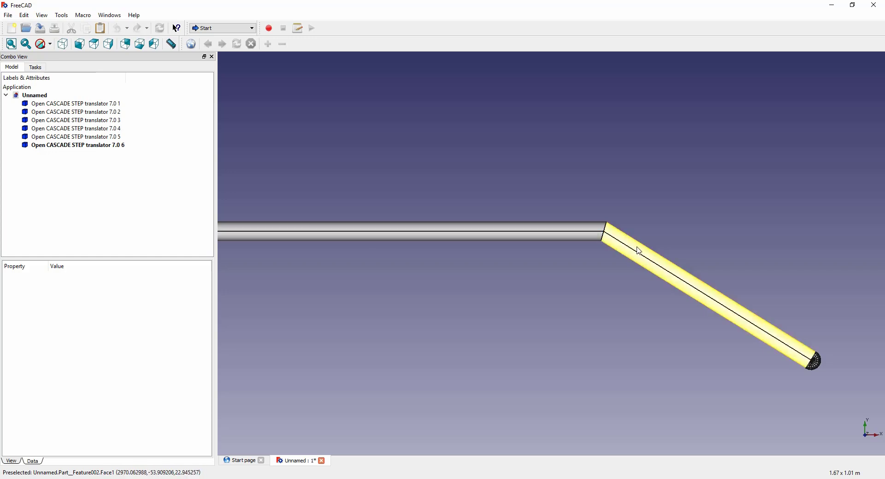
{"action": "scroll", "coordinate": [609, 225], "scroll_direction": "up", "scroll_amount": 5}
{"action": "scroll", "coordinate": [610, 223], "scroll_direction": "down", "scroll_amount": 10}
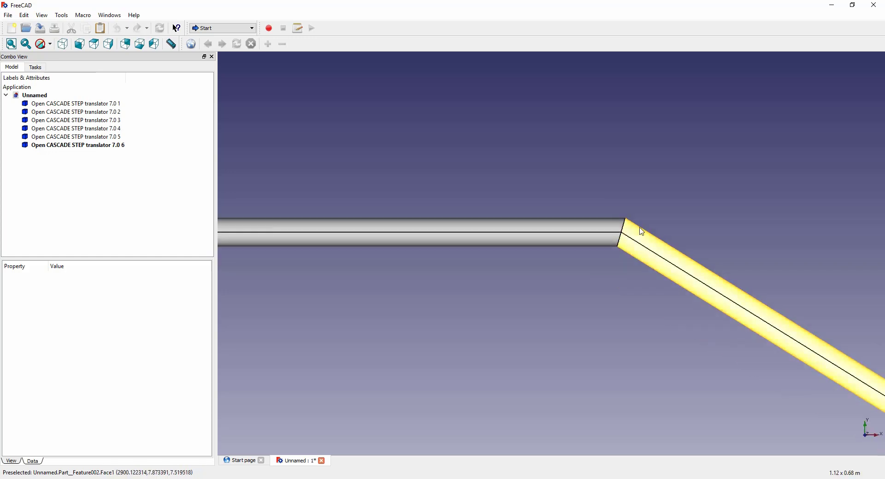
{"action": "scroll", "coordinate": [272, 209], "scroll_direction": "up", "scroll_amount": 7}
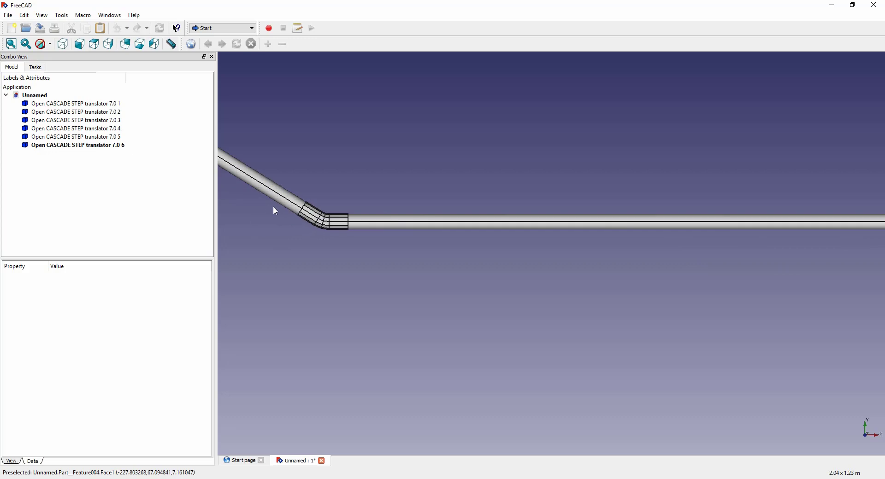
{"action": "scroll", "coordinate": [359, 240], "scroll_direction": "down", "scroll_amount": 2}
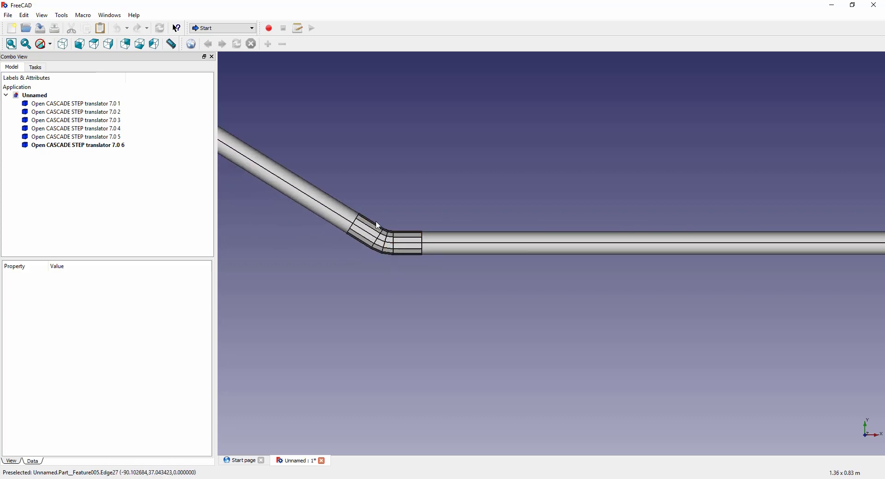
{"action": "scroll", "coordinate": [400, 260], "scroll_direction": "down", "scroll_amount": 3}
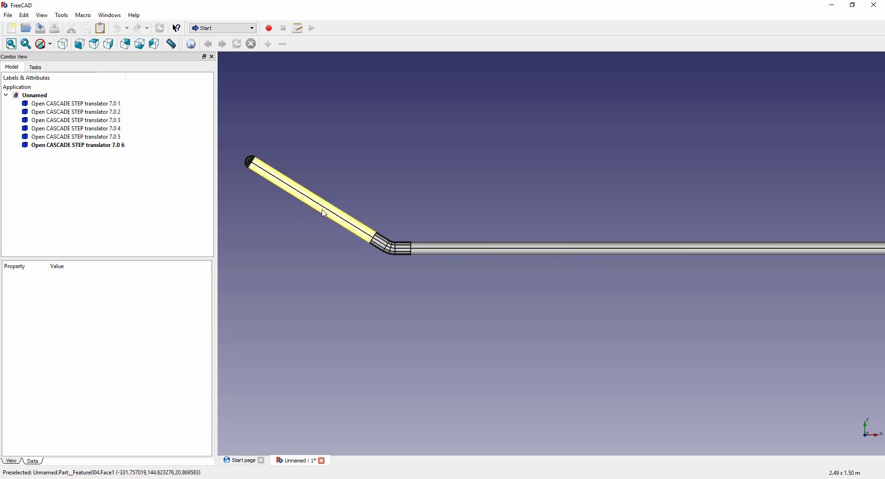
{"action": "scroll", "coordinate": [396, 265], "scroll_direction": "up", "scroll_amount": 3}
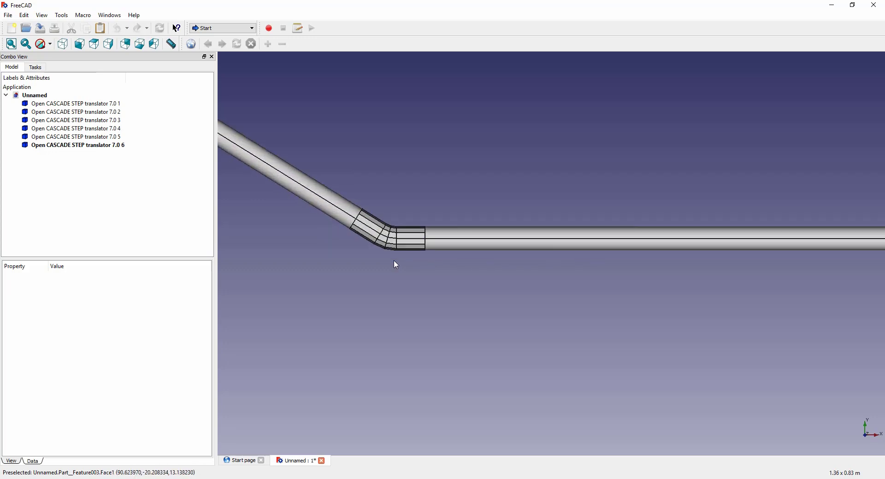
{"action": "scroll", "coordinate": [396, 265], "scroll_direction": "up", "scroll_amount": 1}
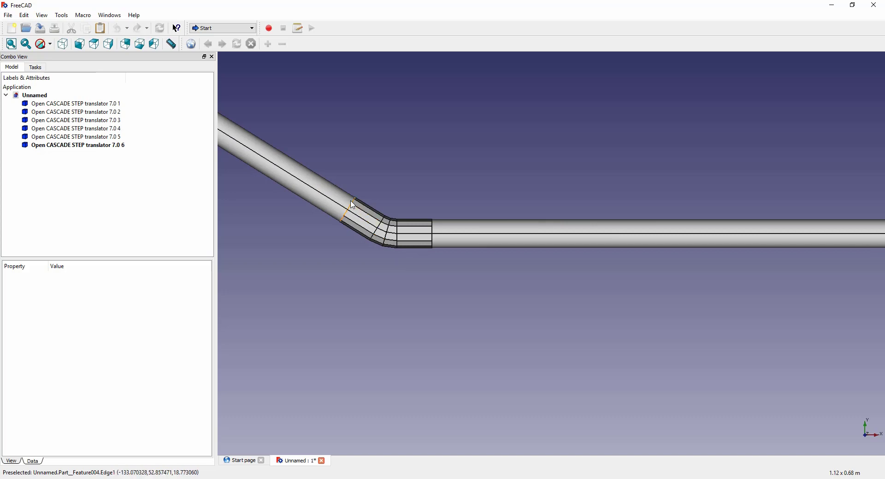
{"action": "scroll", "coordinate": [353, 205], "scroll_direction": "down", "scroll_amount": 2}
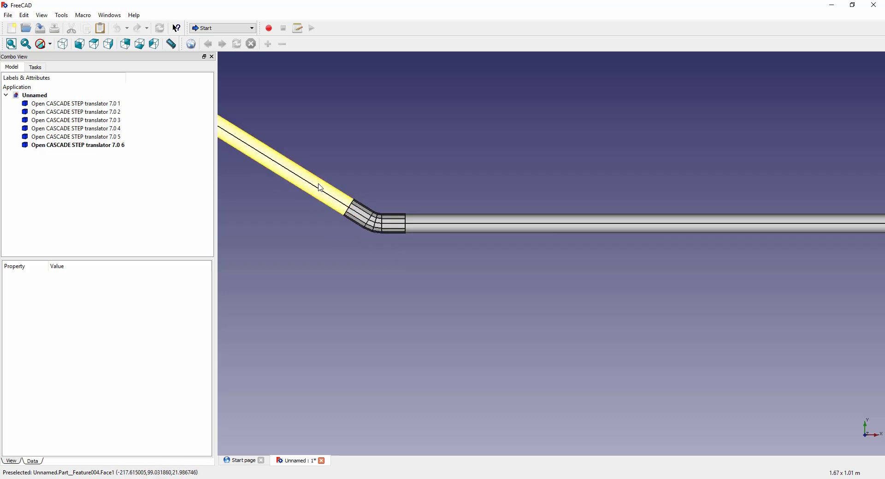
Select the angled end pipe together with the long straight pipe
{"action": "left_click", "coordinate": [341, 198]}
{"action": "left_click", "coordinate": [429, 223], "text": "ctrl"}
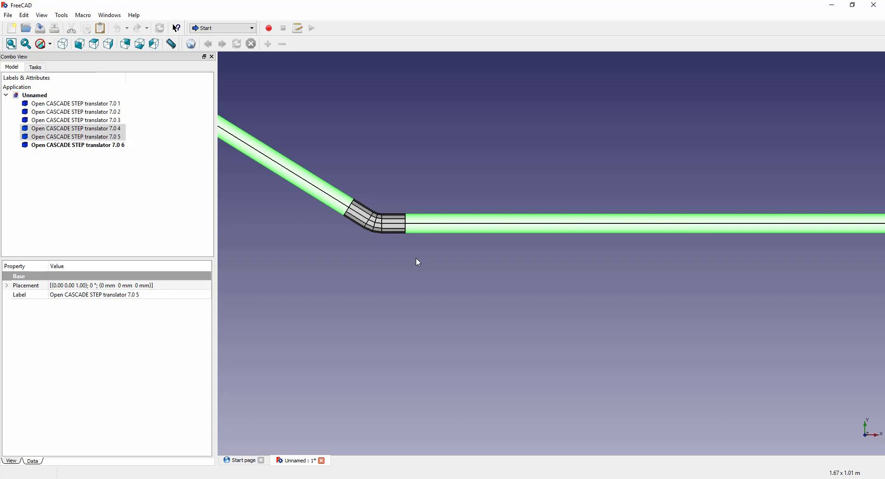
{"action": "scroll", "coordinate": [418, 261], "scroll_direction": "down", "scroll_amount": 3}
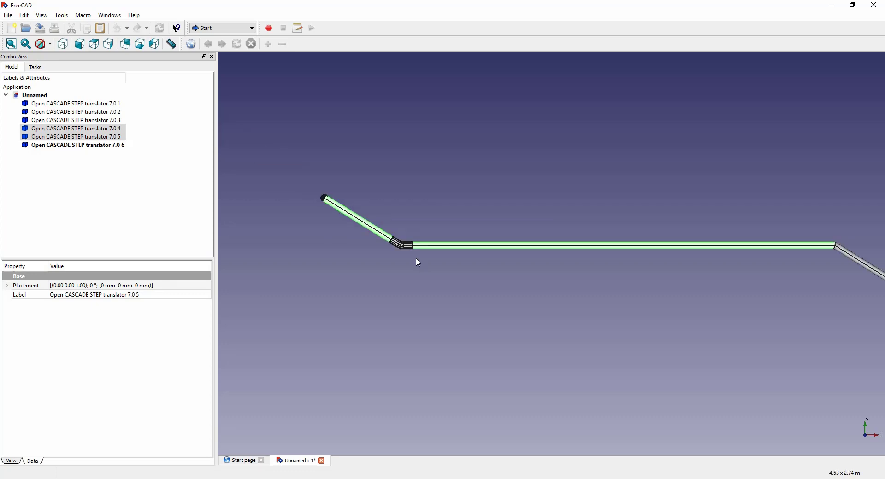
{"action": "scroll", "coordinate": [418, 262], "scroll_direction": "down", "scroll_amount": 3}
{"action": "scroll", "coordinate": [545, 284], "scroll_direction": "up", "scroll_amount": 1}
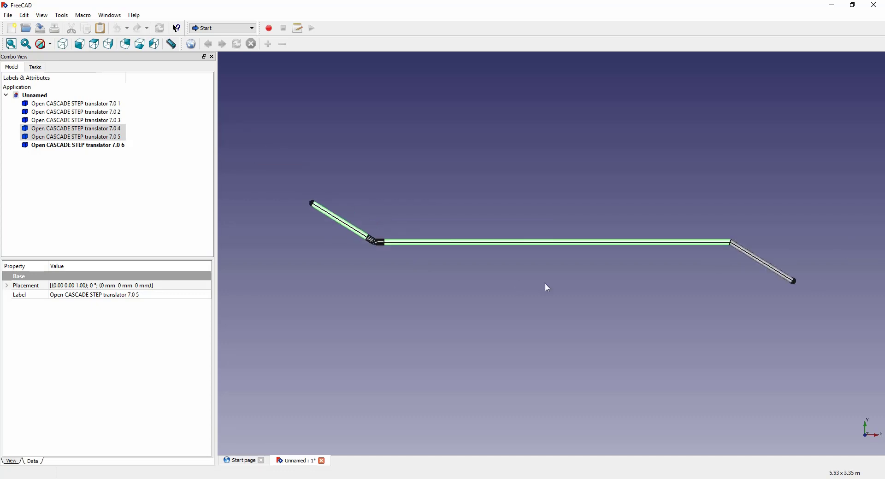